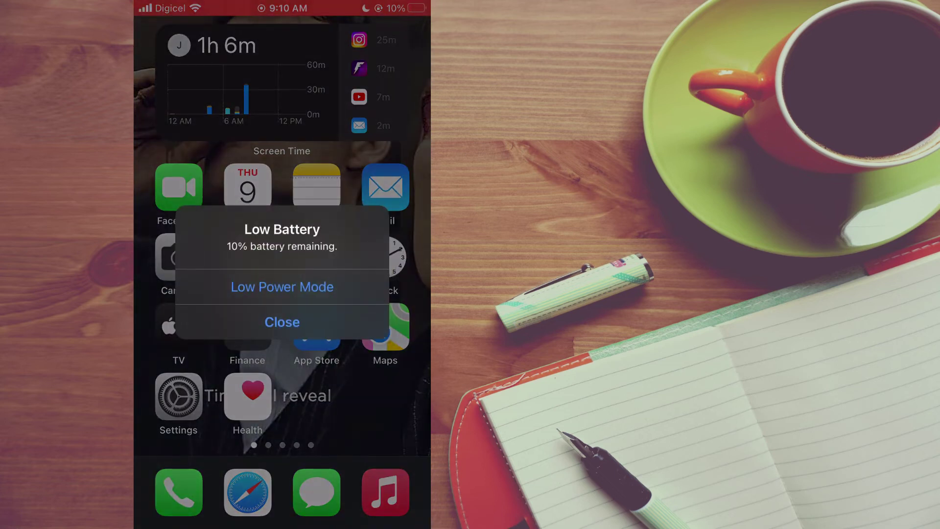
Dismiss the low-battery alert and switch Send Read Receipts off under Settings > Messages.
left_click(283, 323)
left_click(179, 396)
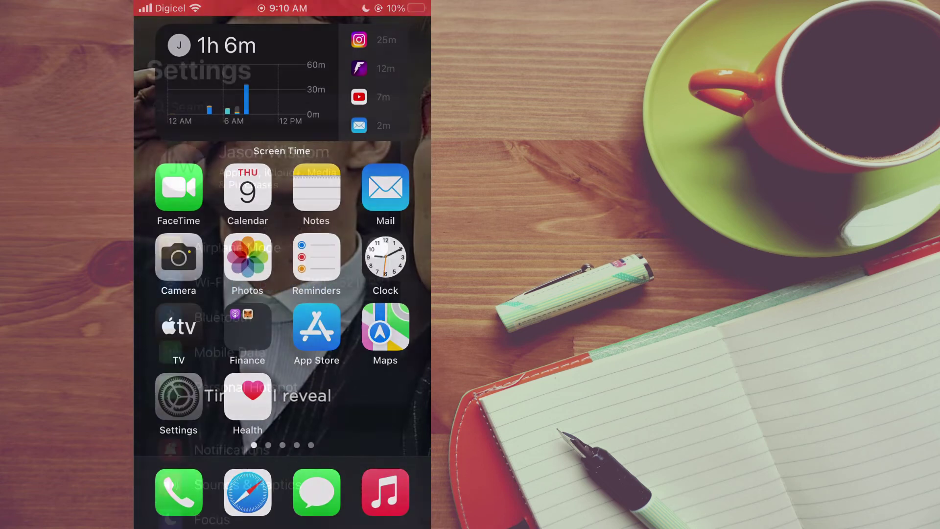
scroll(282, 294, "down", 10)
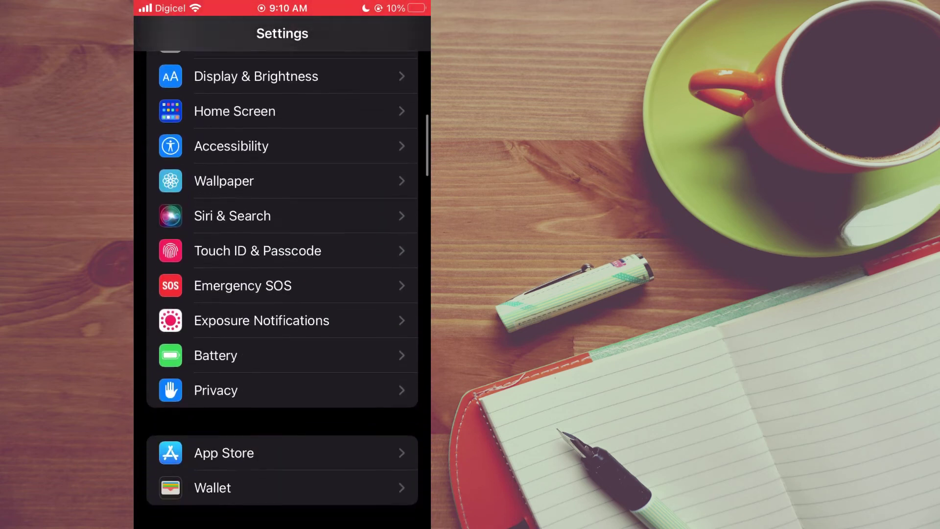
scroll(282, 293, "down", 5)
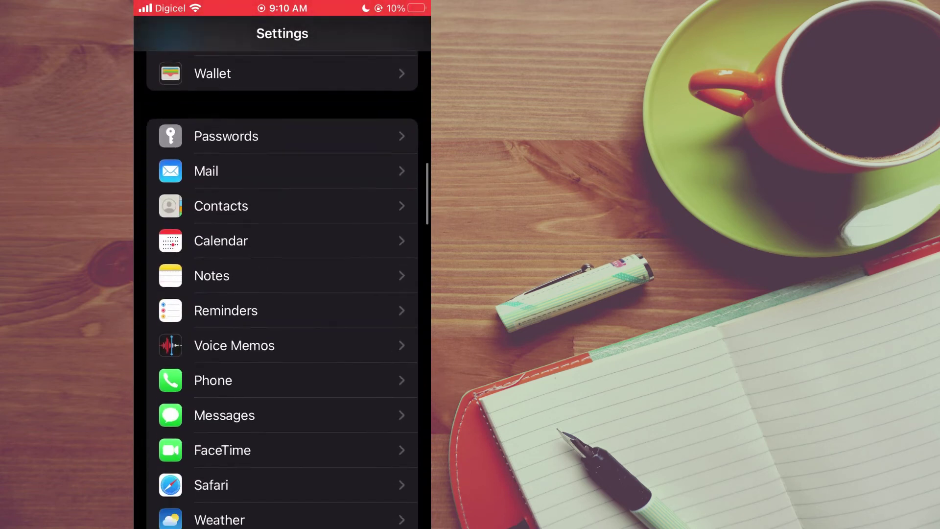
left_click(224, 342)
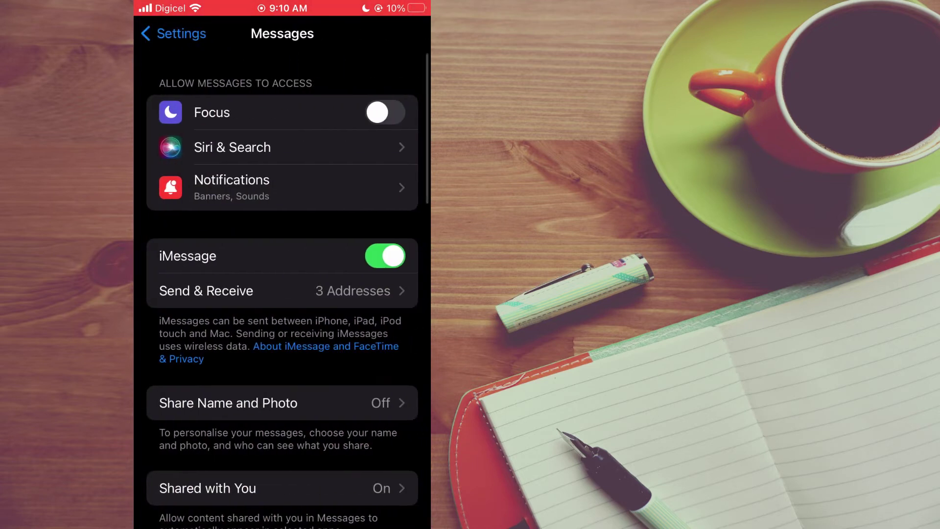
scroll(283, 294, "down", 5)
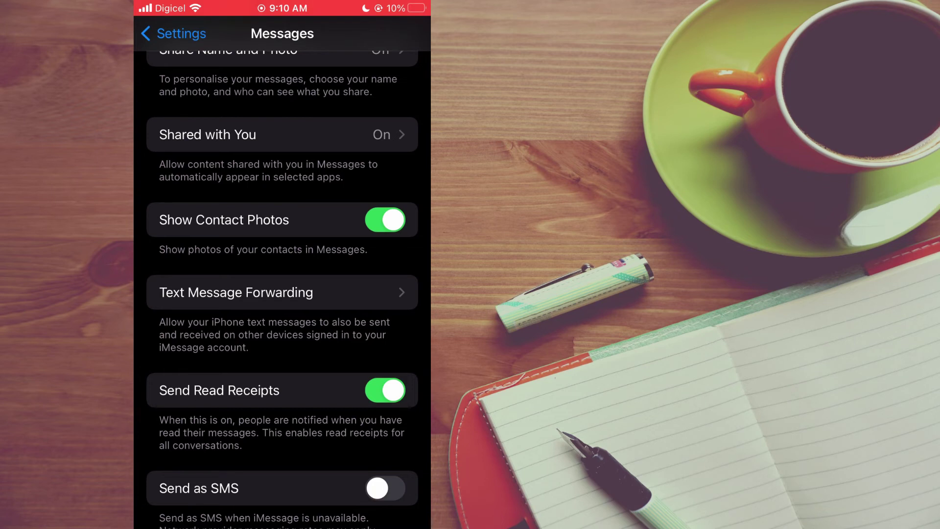
left_click(385, 389)
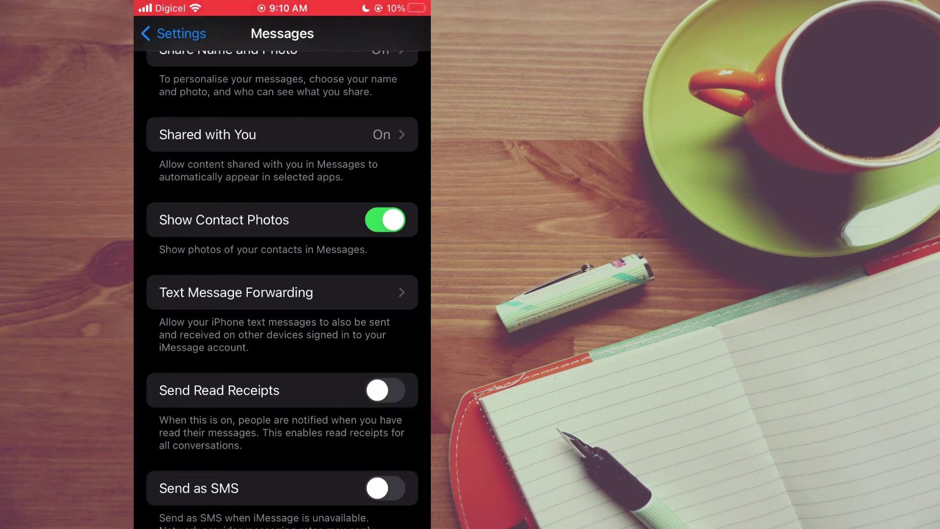
key("Home")
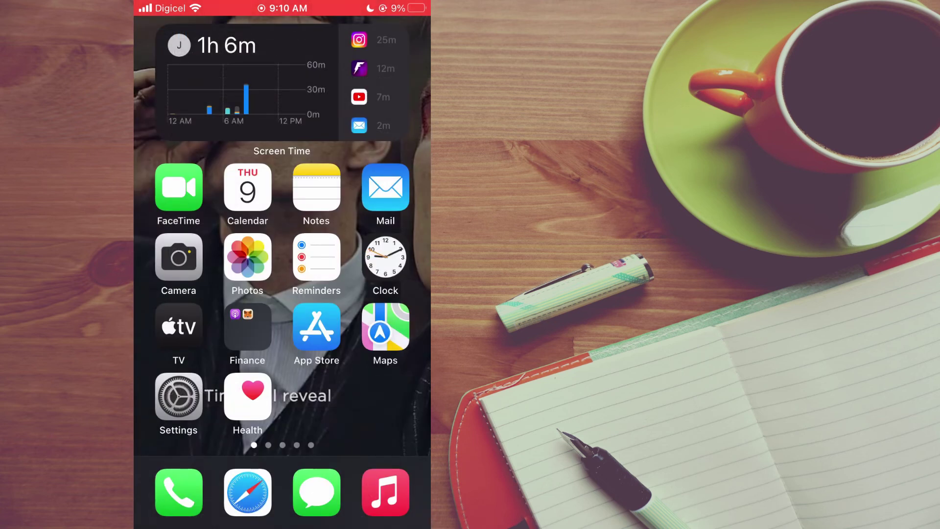
Launch Messages from the dock and open the Genius conversation.
left_click(317, 492)
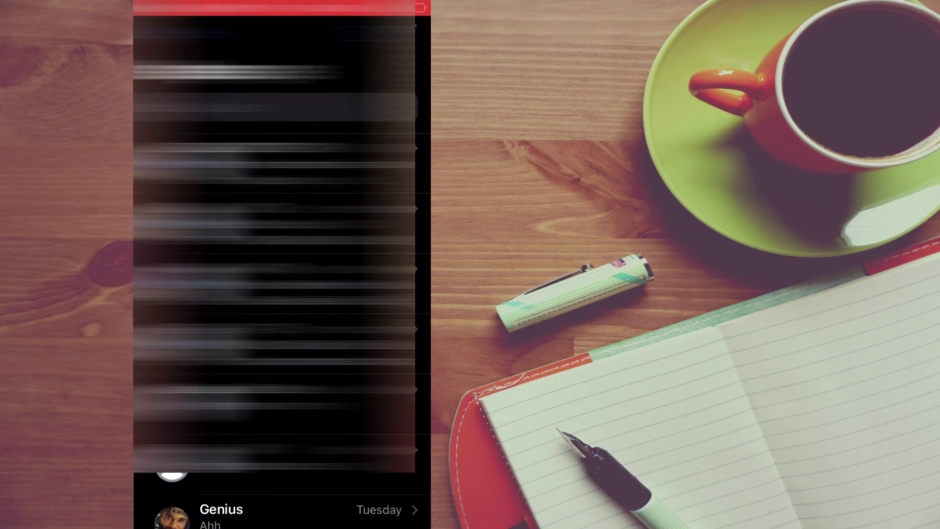
scroll(281, 265, "down", 2)
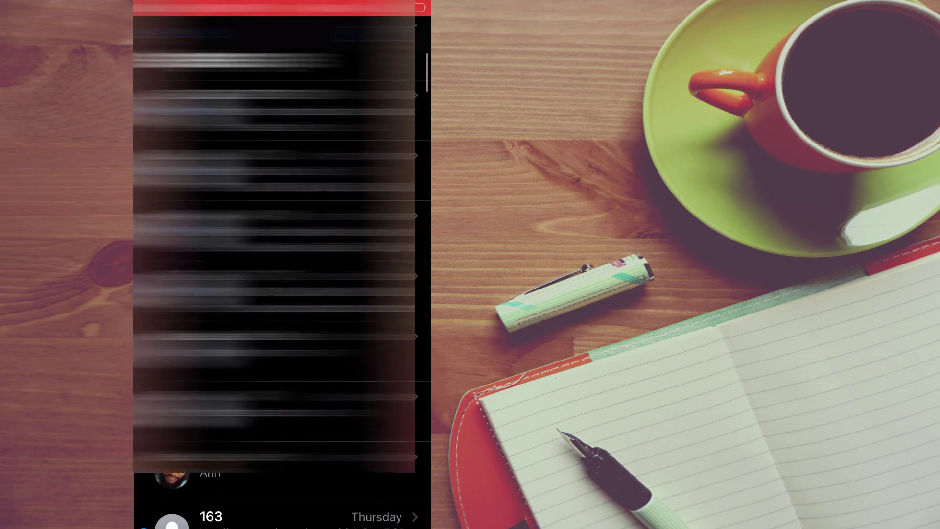
left_click(279, 485)
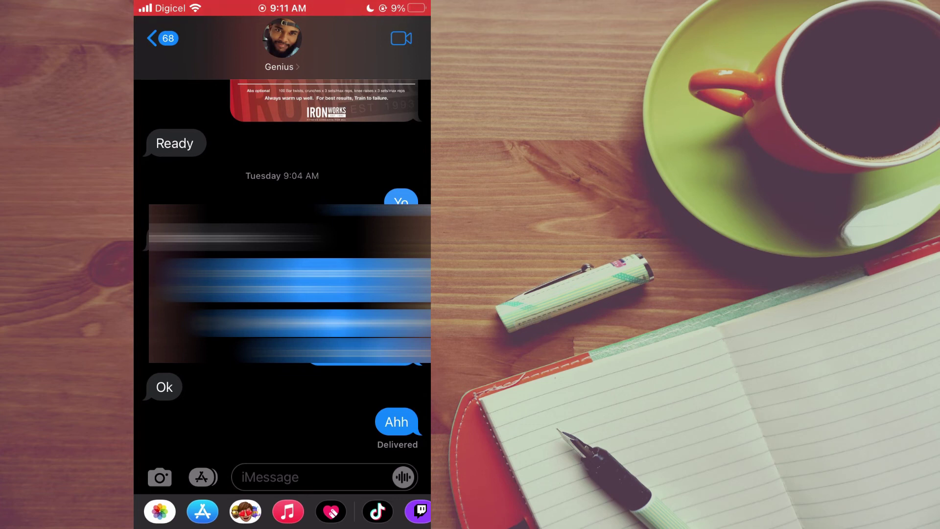
Switch Send Read Receipts on in Genius's contact details, then go back to the conversation list.
left_click(282, 44)
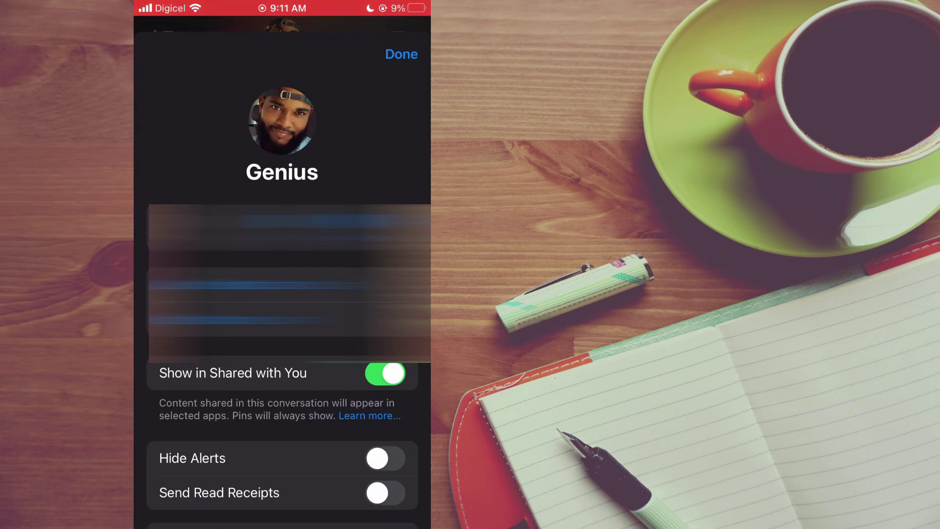
scroll(282, 294, "down", 1)
scroll(282, 294, "down", 2)
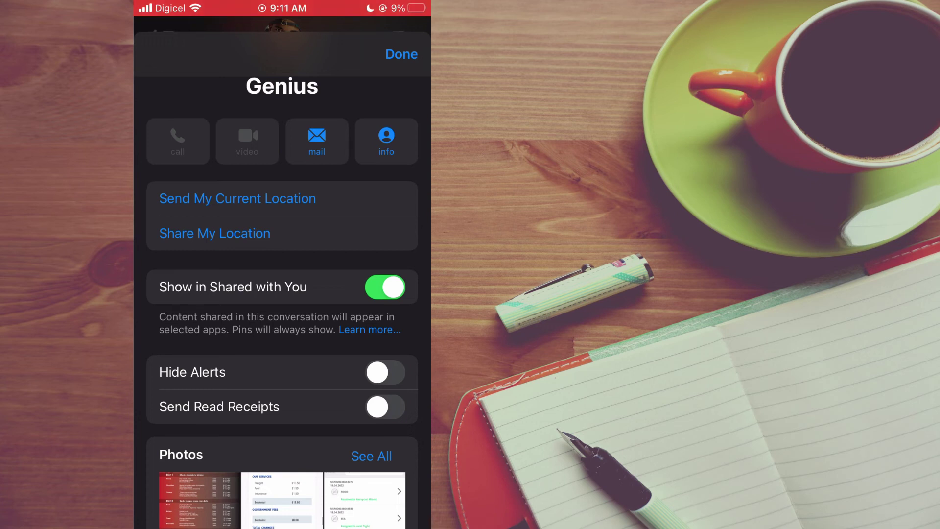
left_click(385, 406)
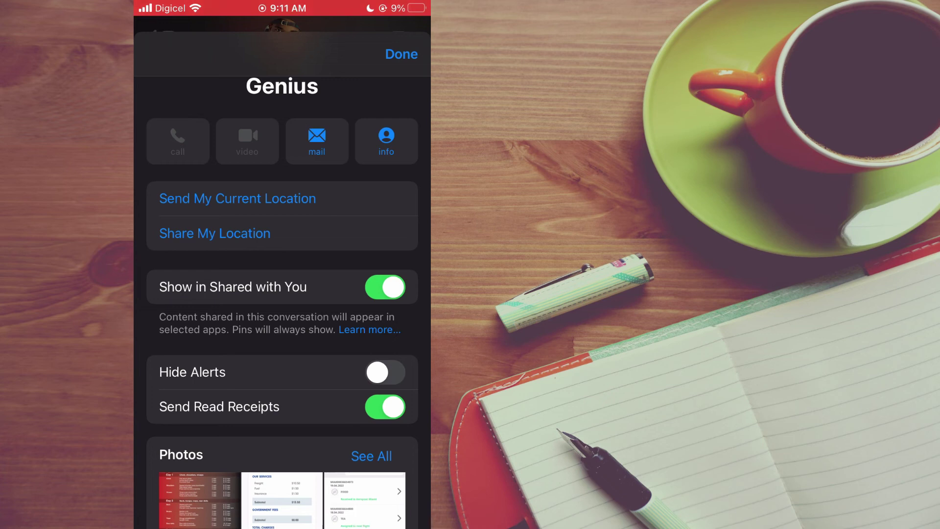
left_click(402, 53)
left_click(162, 39)
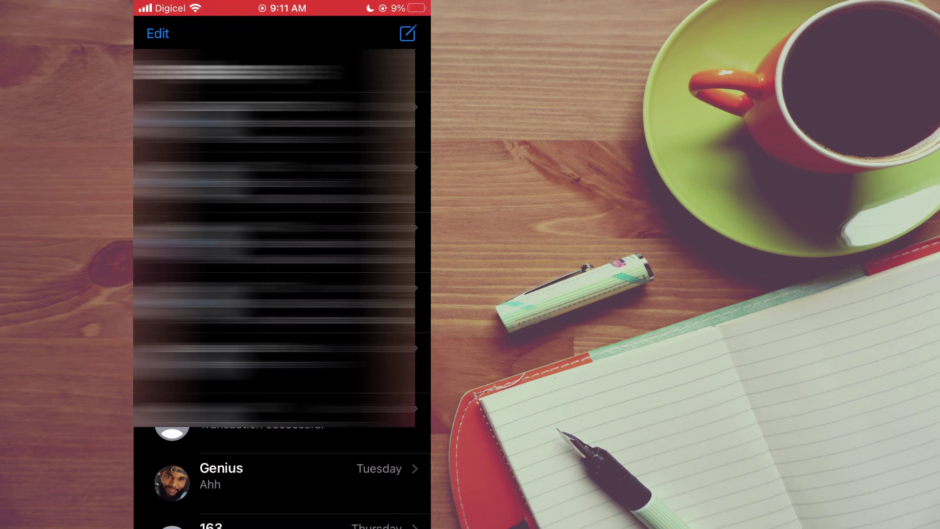
scroll(281, 288, "down", 2)
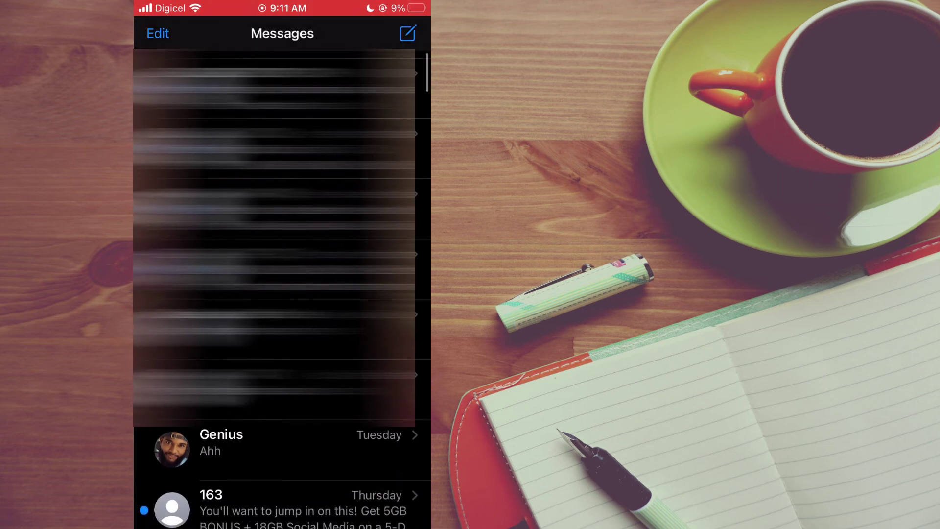
scroll(281, 289, "down", 1)
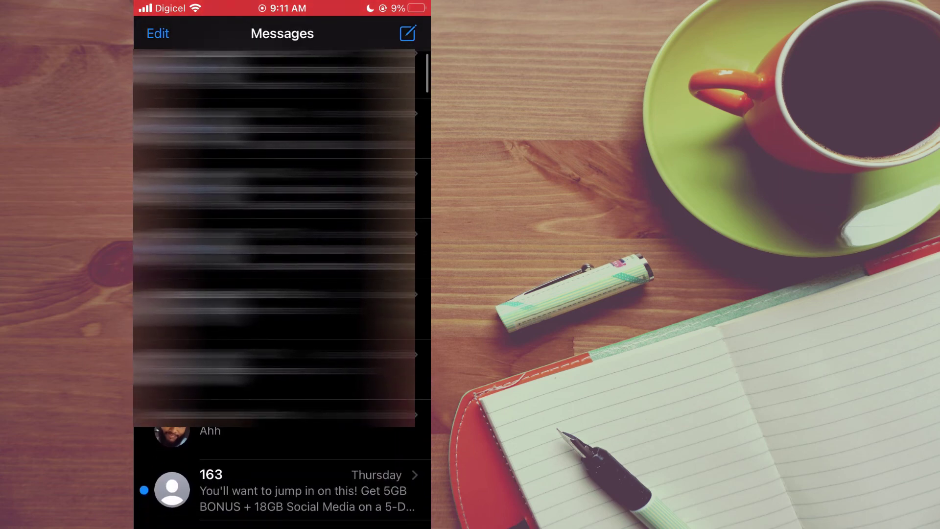
Confirm Send Read Receipts is still off in another contact's details, then go back.
left_click(281, 308)
left_click(282, 33)
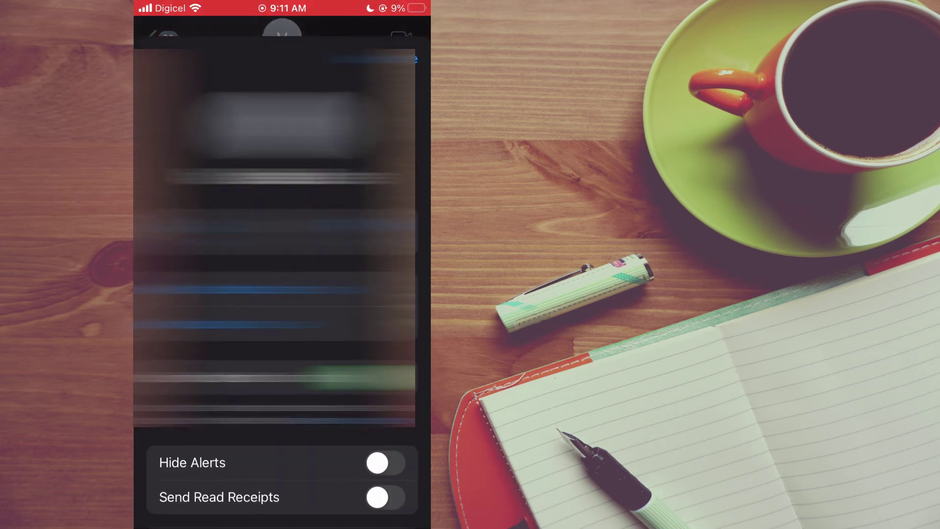
scroll(282, 330, "down", 1)
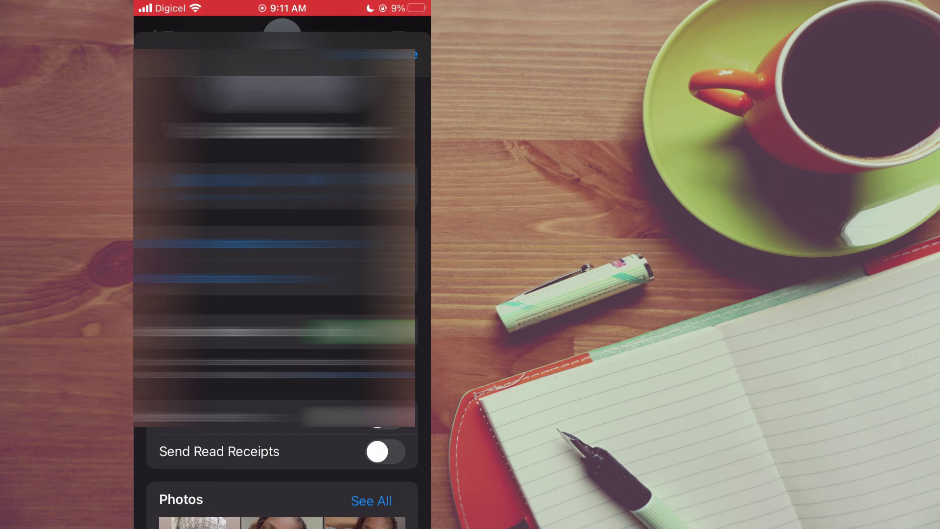
scroll(282, 279, "up", 5)
left_click(158, 34)
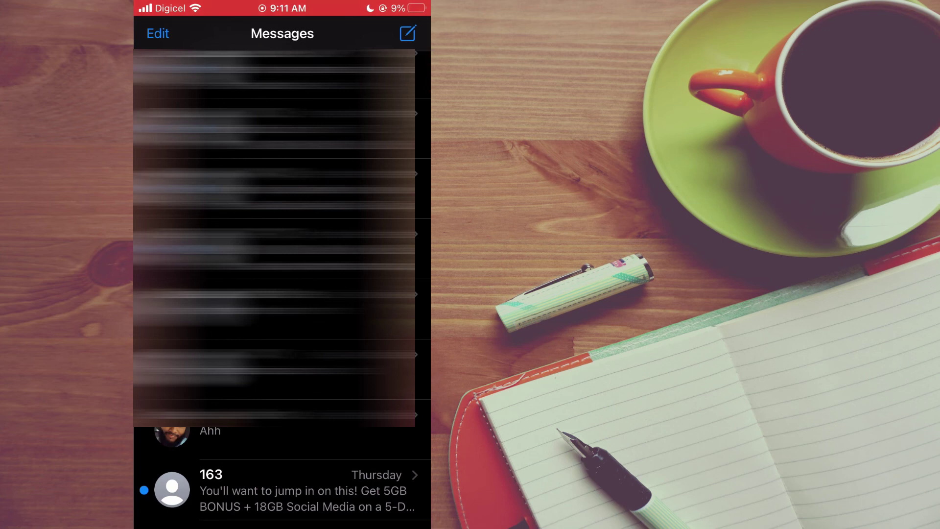
key("super")
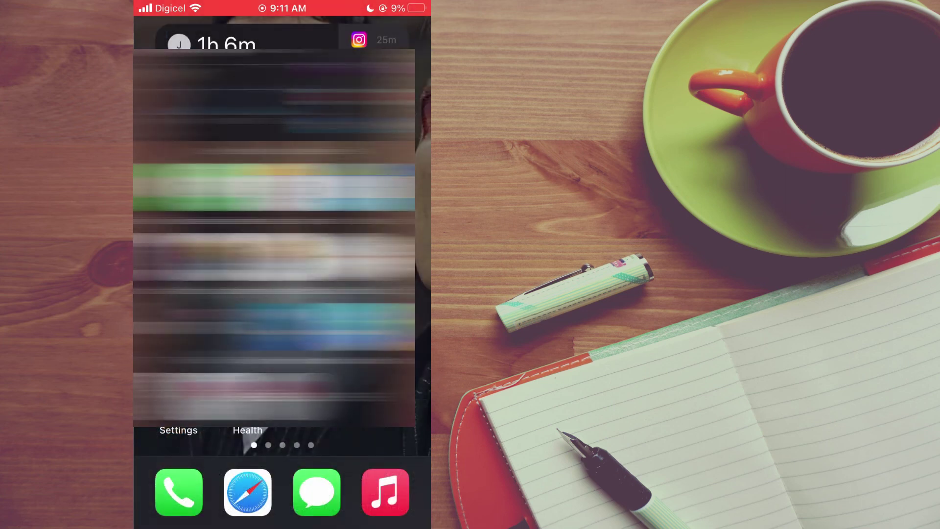